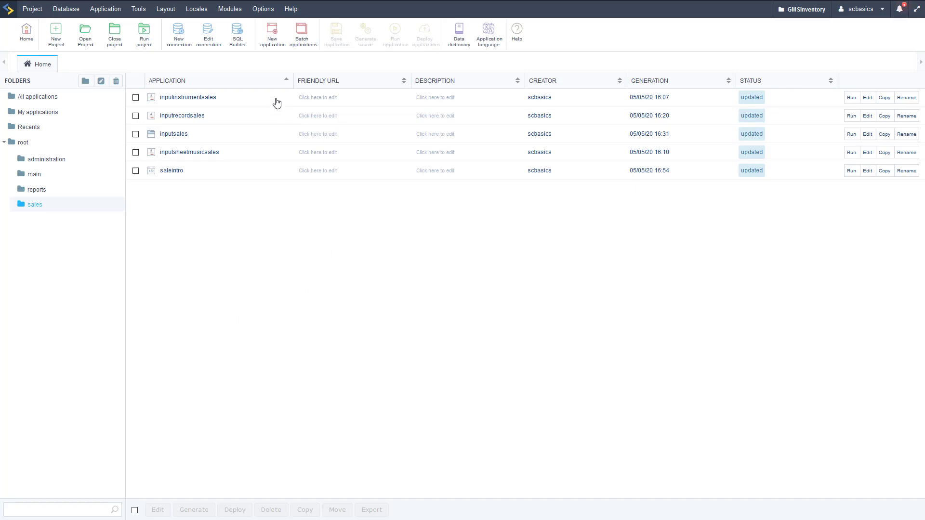
Step: Start a new Calendar application named calendar_salscal
left_click(274, 34)
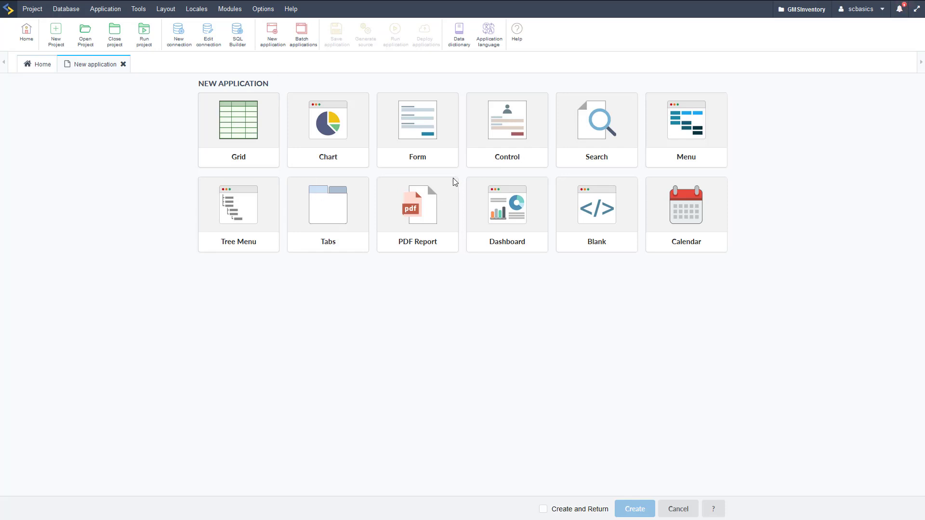
left_click(685, 211)
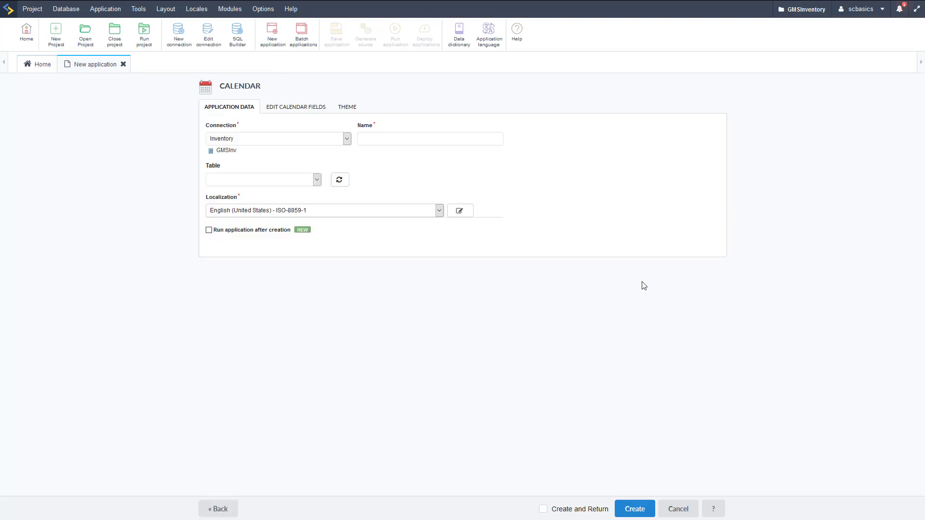
left_click(382, 139)
type("salescal")
left_click(390, 167)
Step: Choose -- Create Table -- for its table and select the suggested name to replace with salscal
left_click(318, 181)
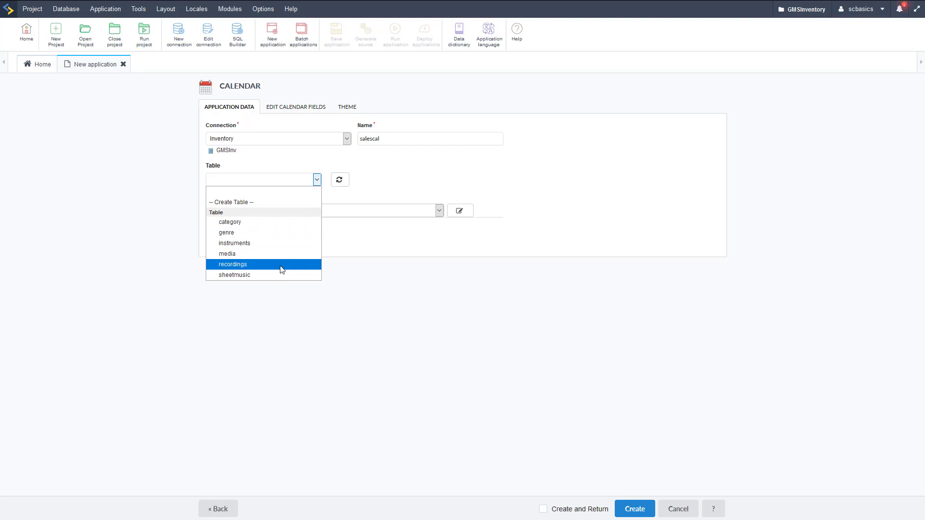
left_click(271, 203)
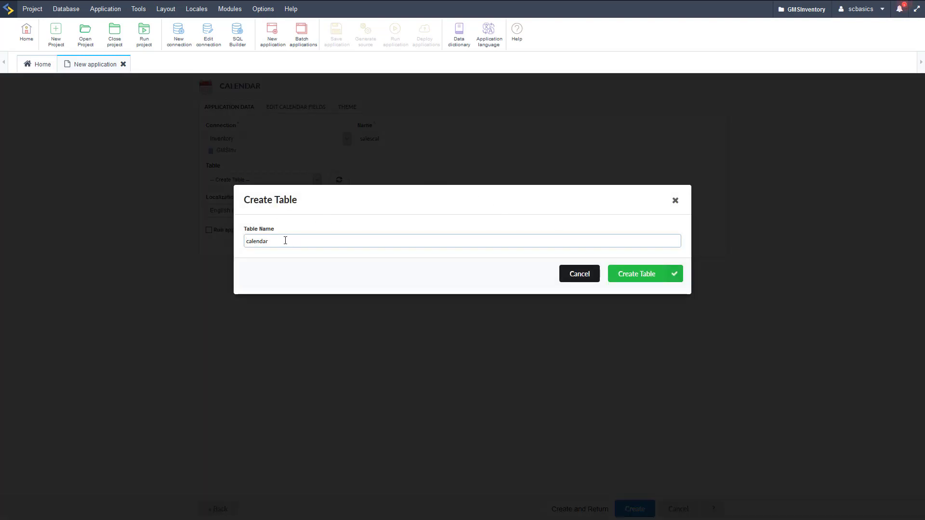
left_click_drag(270, 241, 247, 237)
type("sa")
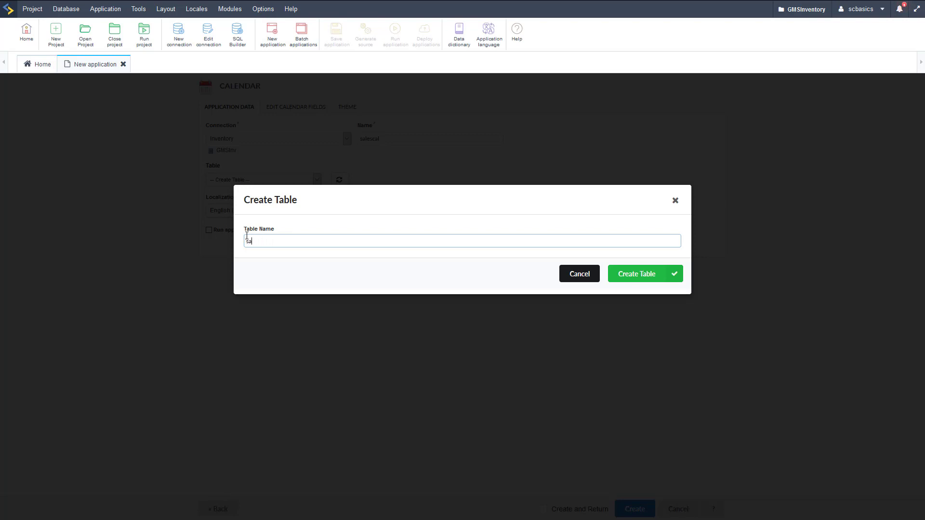
type("lscal")
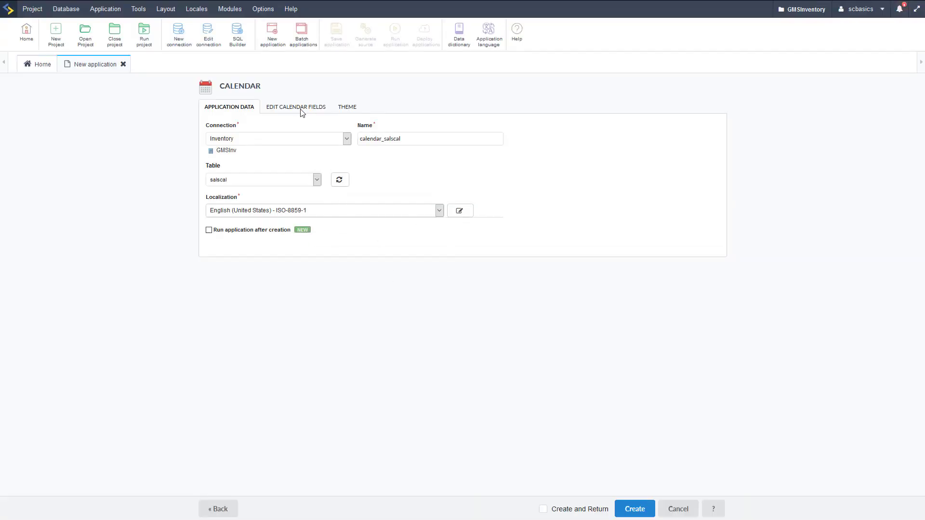
Step: Review the Edit Fields and Edit Calendar Fields tabs, then create calendar_salscal
left_click(289, 111)
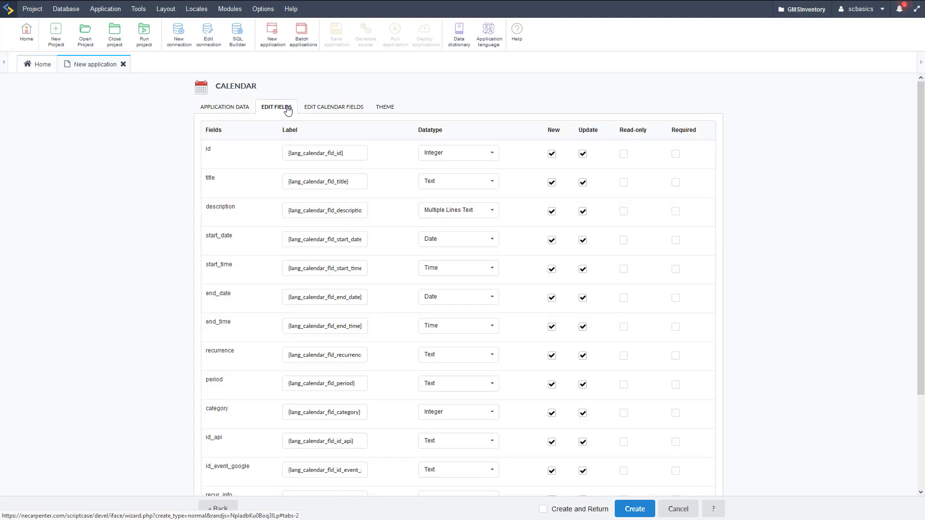
scroll(415, 243, "down", 3)
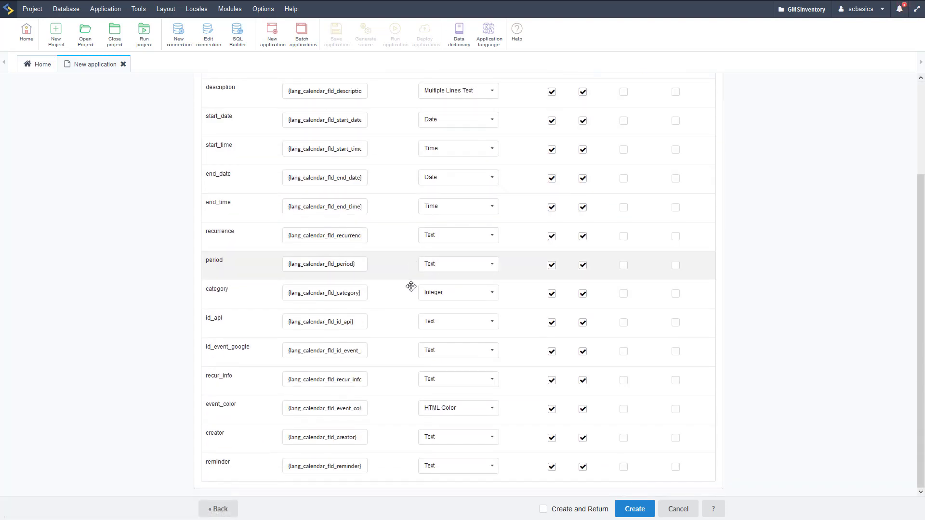
scroll(393, 281, "up", 3)
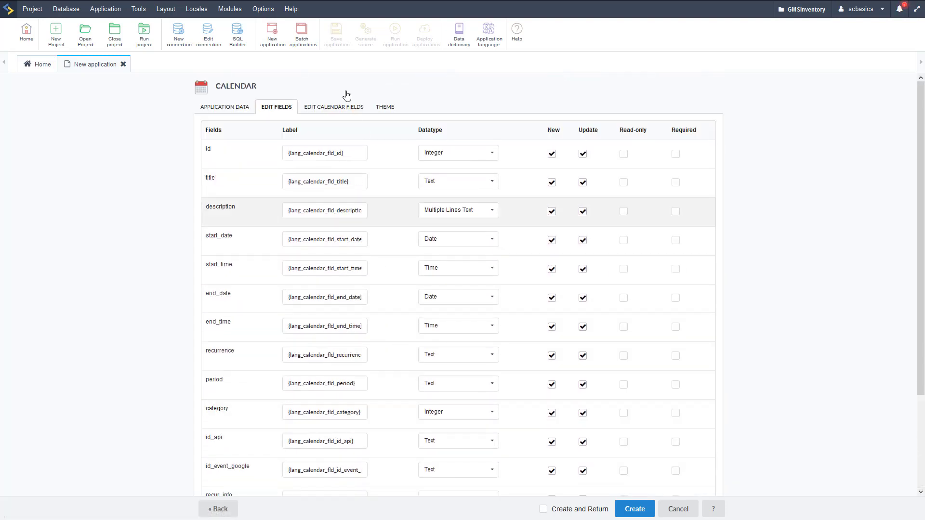
left_click(316, 109)
scroll(312, 209, "down", 5)
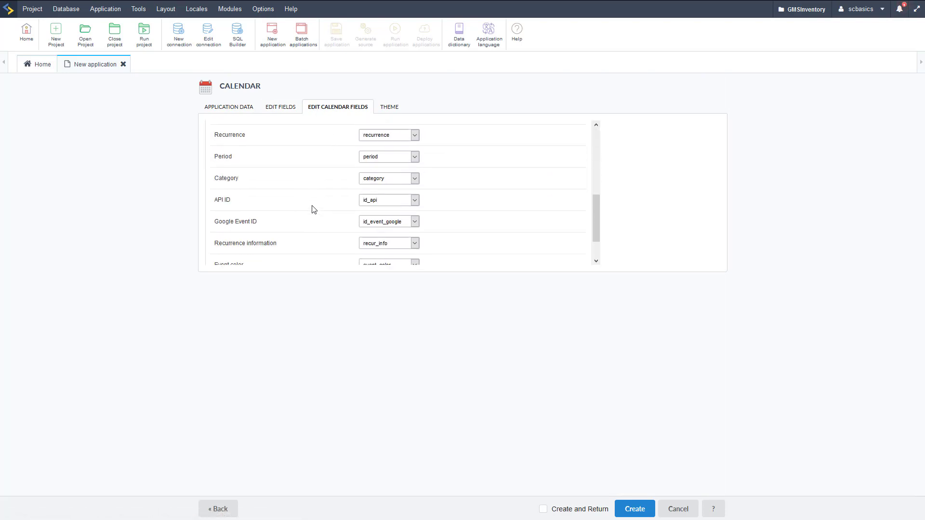
scroll(342, 213, "down", 1)
scroll(347, 202, "up", 1)
scroll(357, 180, "up", 4)
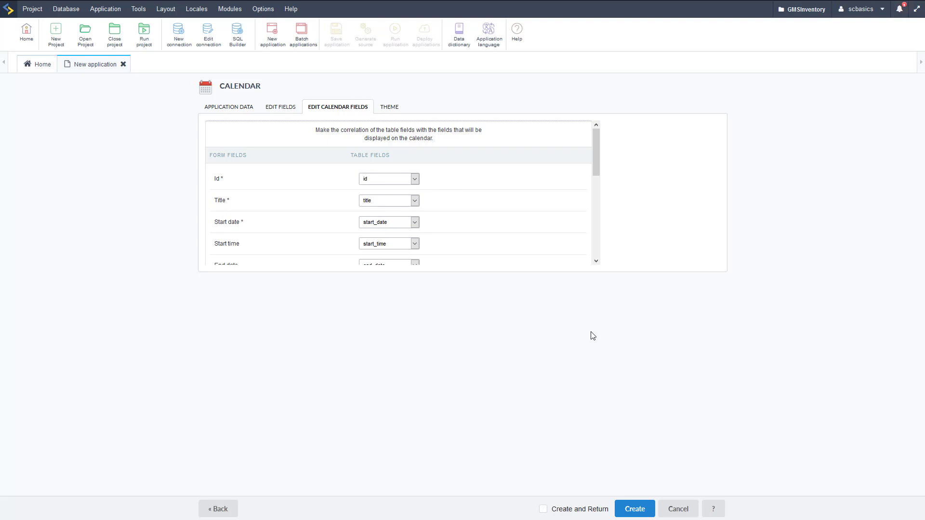
left_click(635, 510)
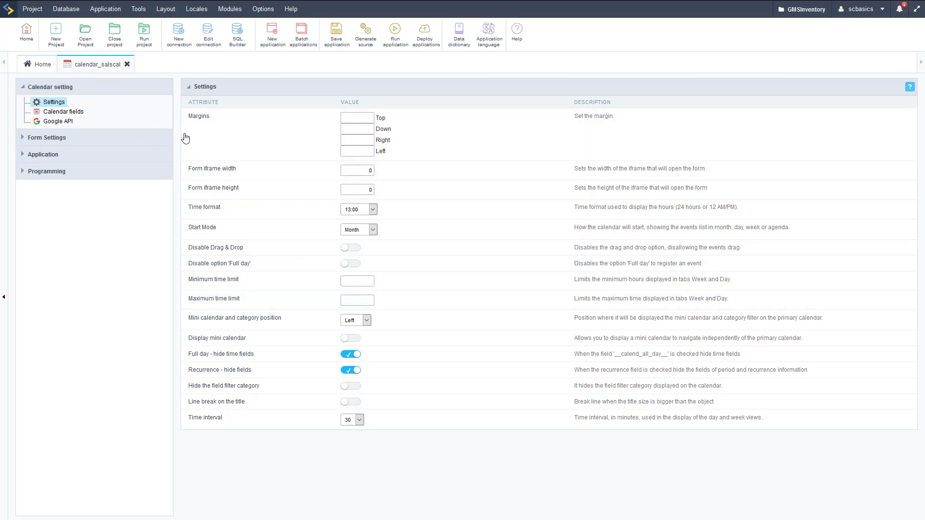
Step: Run the calendar app and preview its new-event form, leaving category unset and recurrence at No
left_click(397, 45)
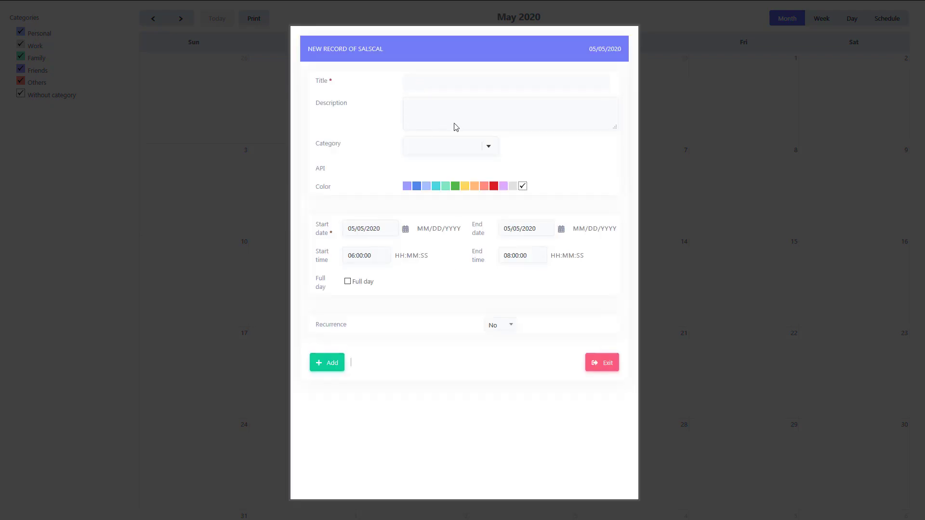
left_click(458, 153)
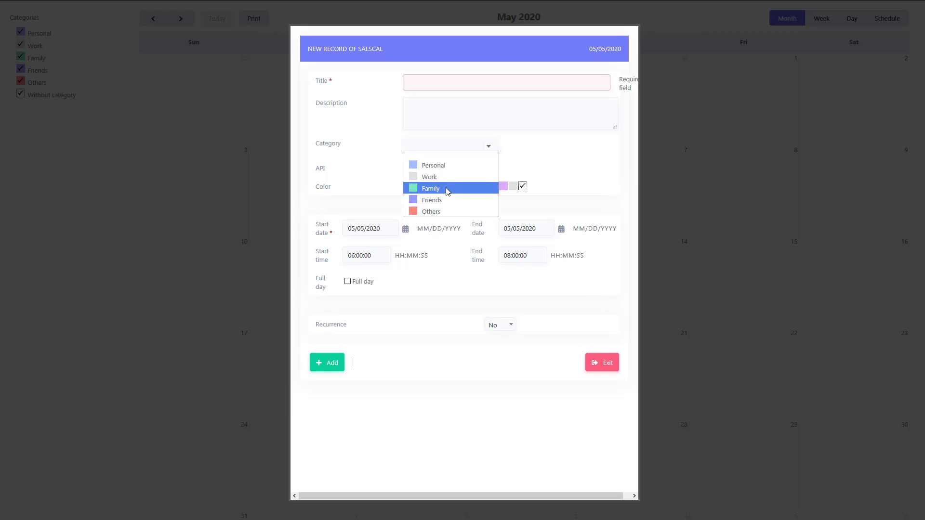
left_click(354, 149)
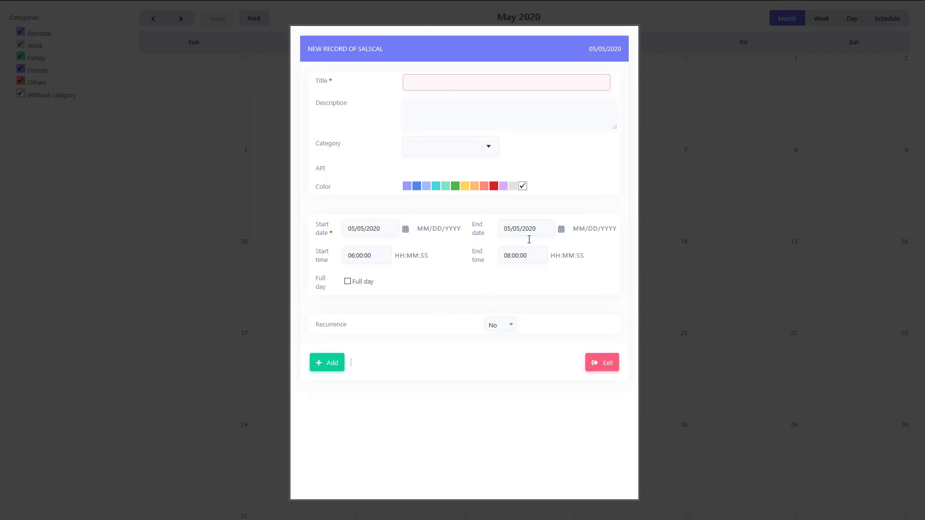
left_click(490, 327)
left_click(539, 358)
left_click(602, 363)
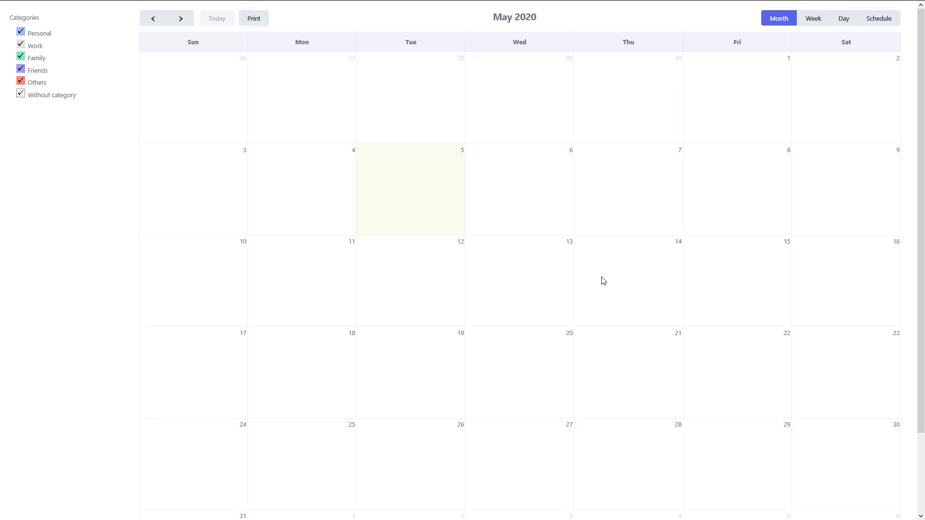
Step: Preview the week, schedule and May 2020 month views of the running calendar
left_click(810, 22)
left_click(844, 22)
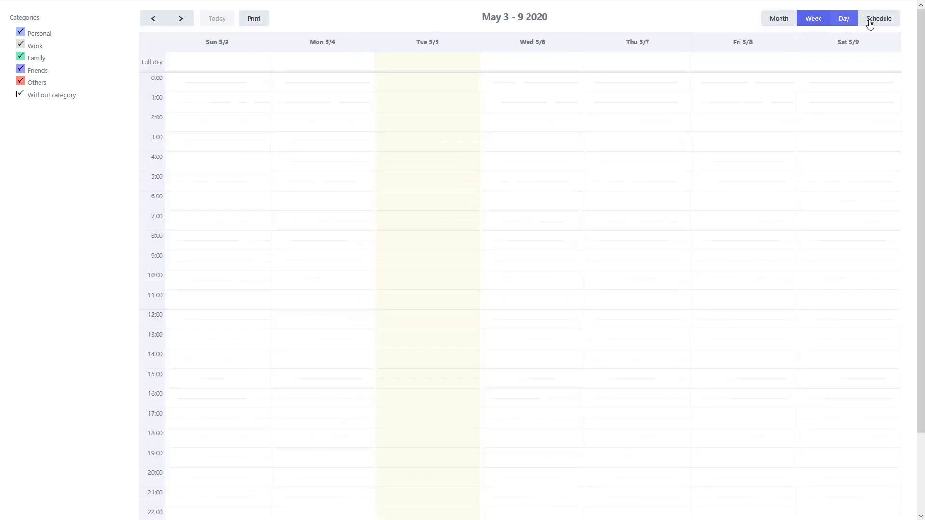
left_click(870, 23)
left_click(776, 23)
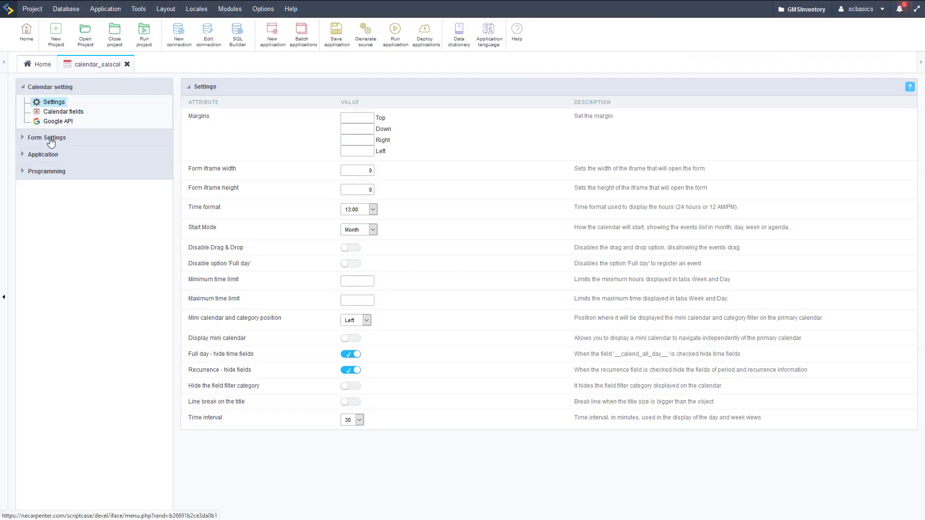
Step: Open the category field's manual lookup and inspect the Others category's value and colour
left_click(47, 137)
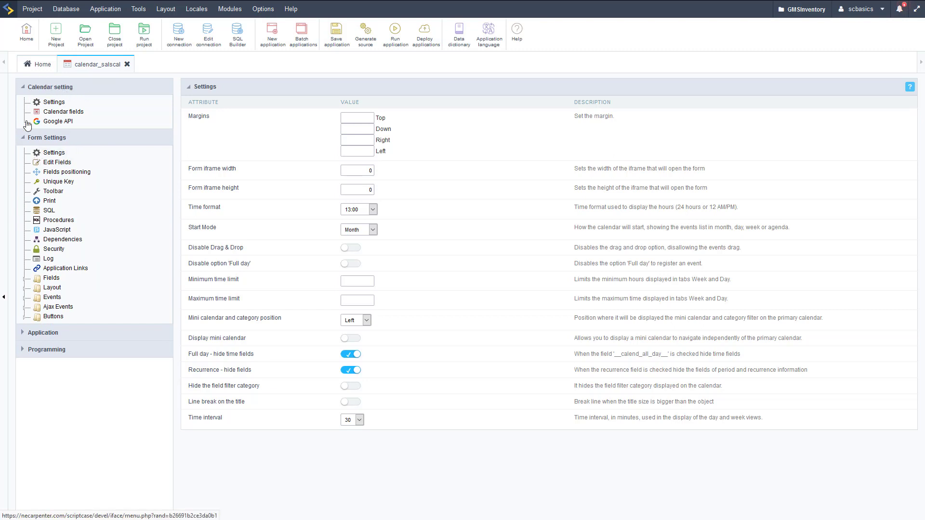
left_click(51, 280)
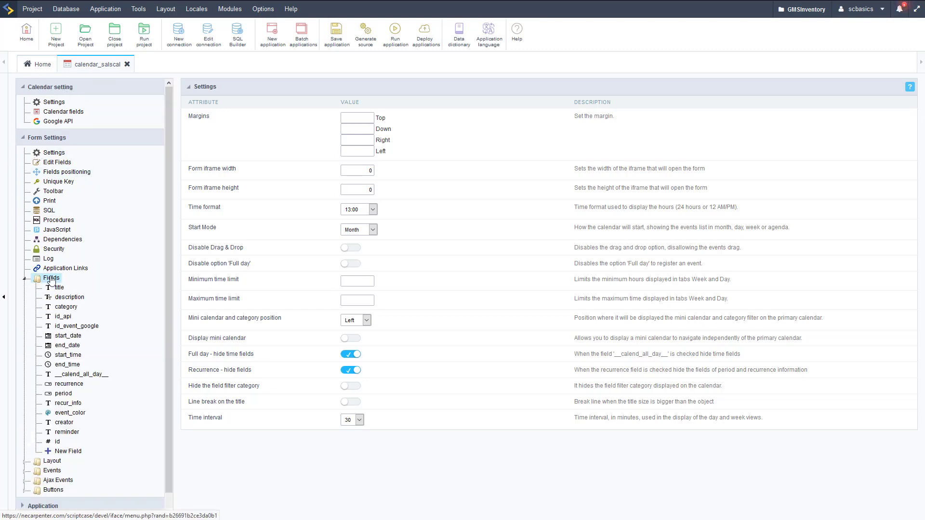
left_click(67, 308)
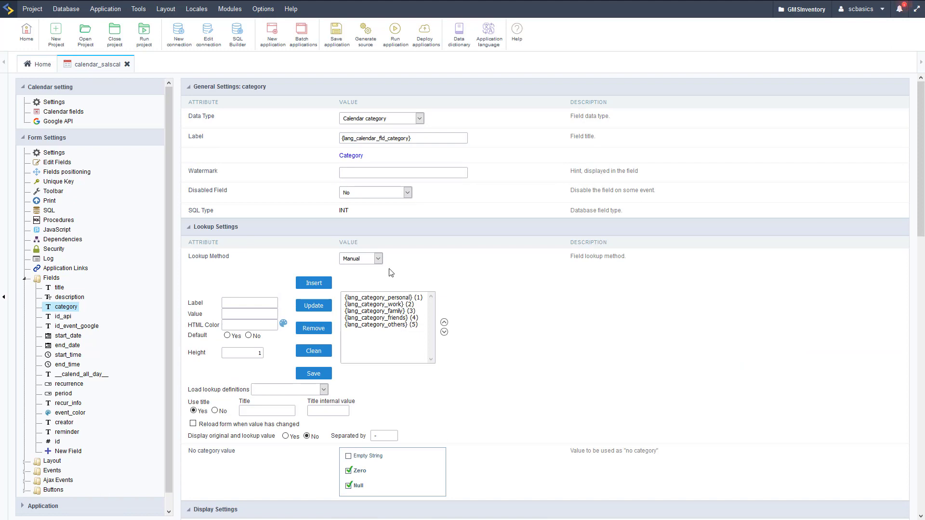
left_click(379, 325)
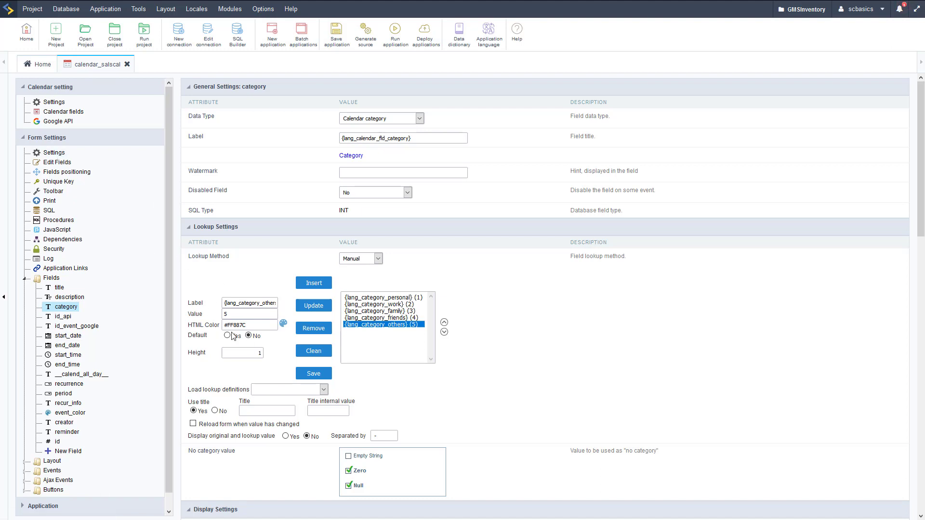
Step: Open Google API settings, confirm saving, and enable Integrate with Google Calendar
left_click(60, 125)
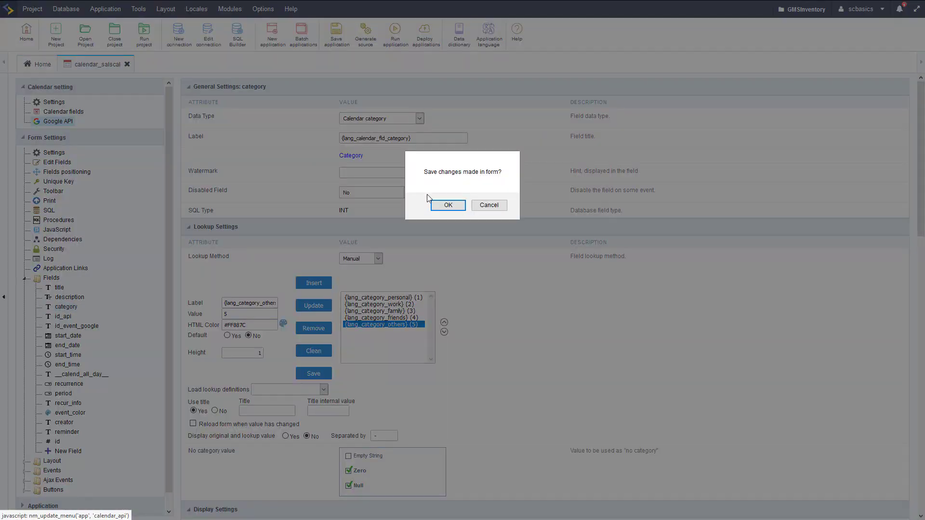
left_click(459, 210)
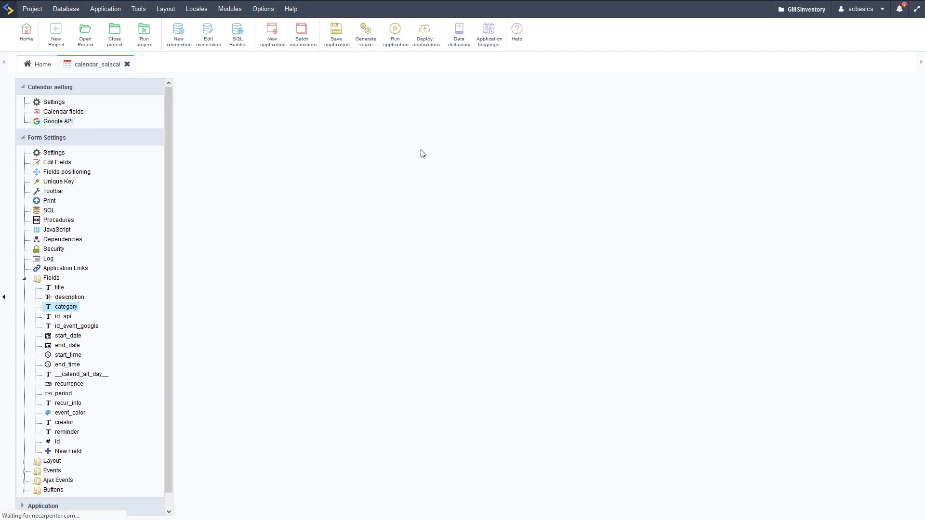
left_click(58, 122)
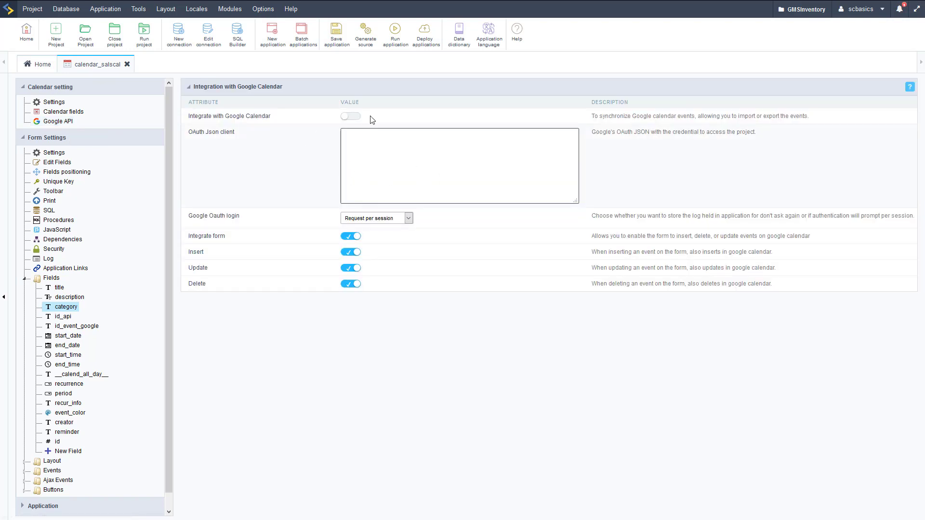
left_click(353, 118)
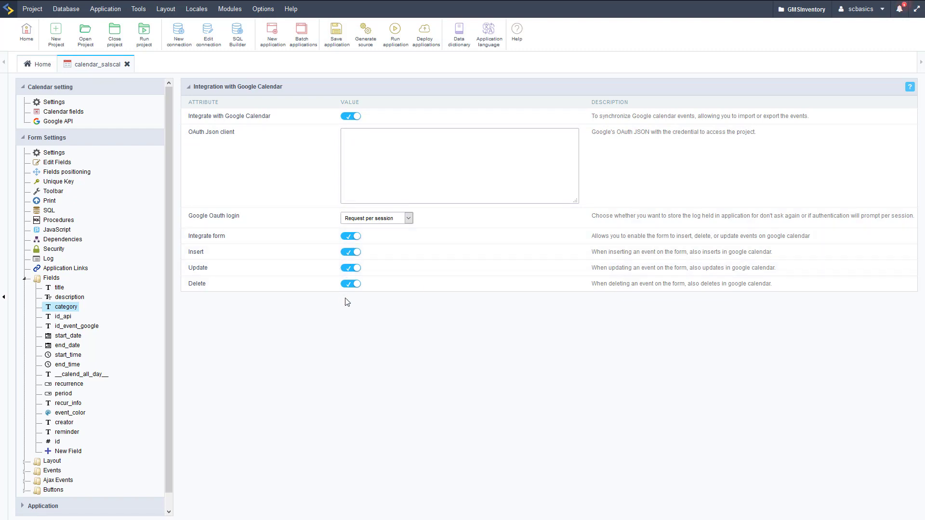
left_click(386, 152)
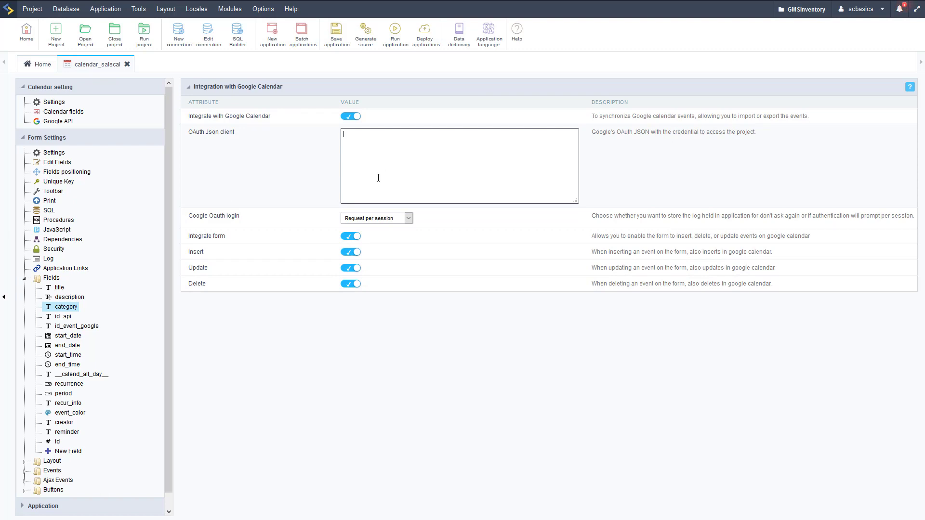
left_click(737, 116)
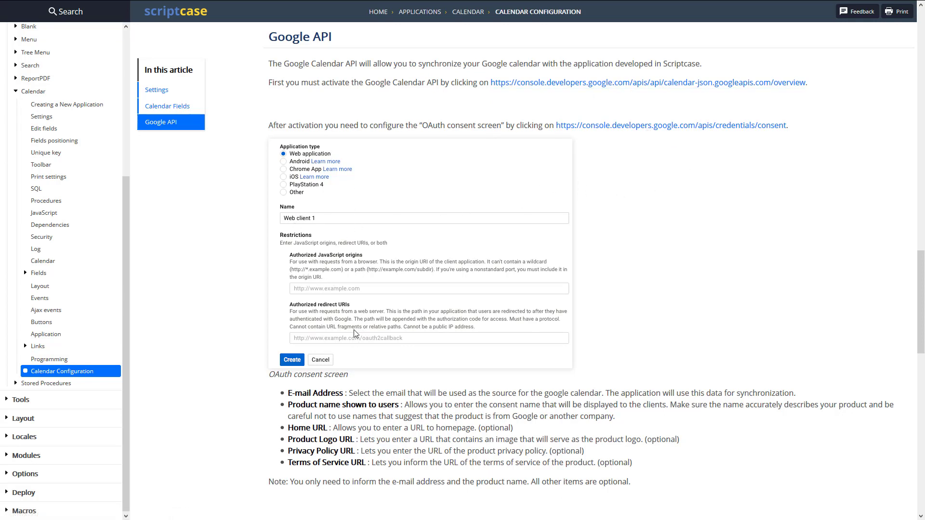
scroll(360, 330, "down", 3)
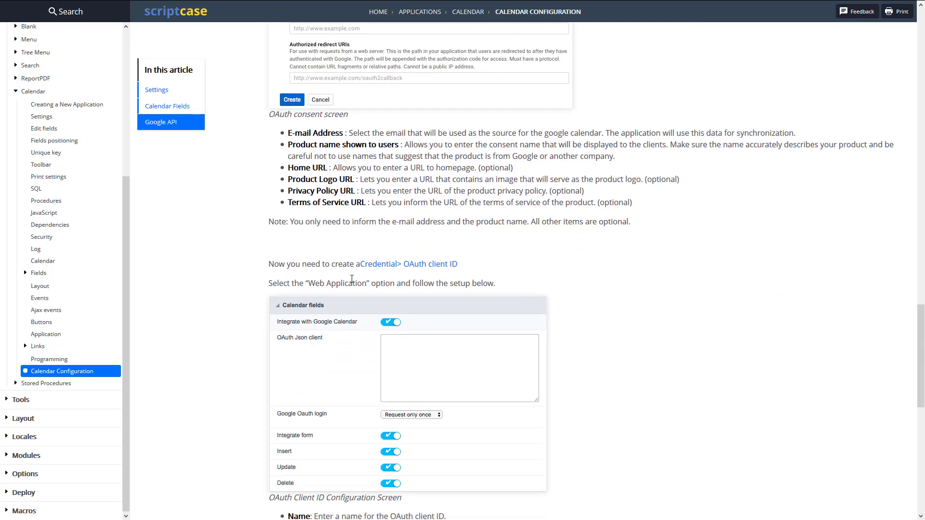
scroll(351, 279, "down", 3)
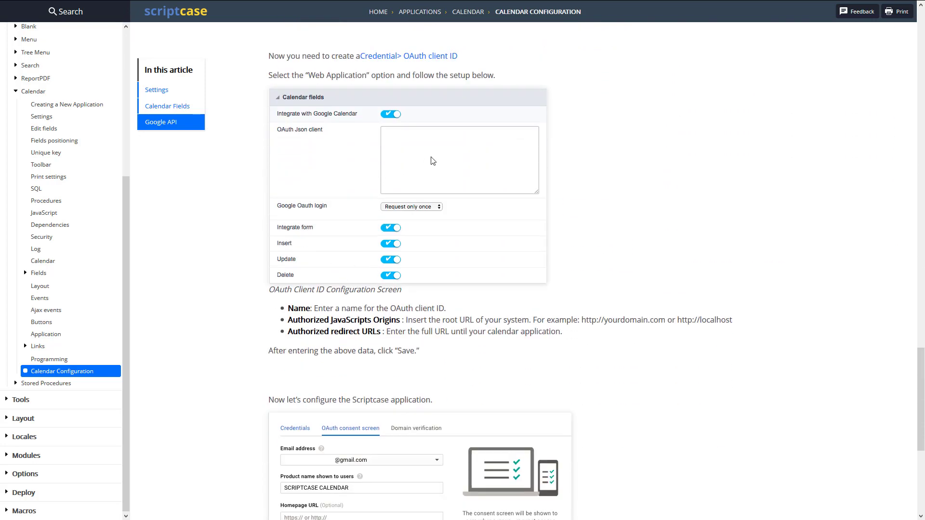
scroll(431, 271, "down", 2)
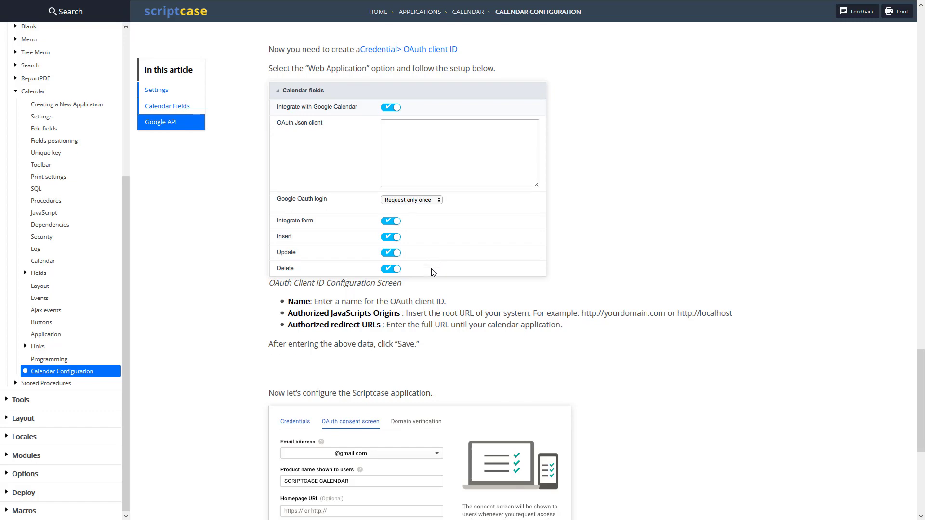
scroll(410, 313, "down", 1)
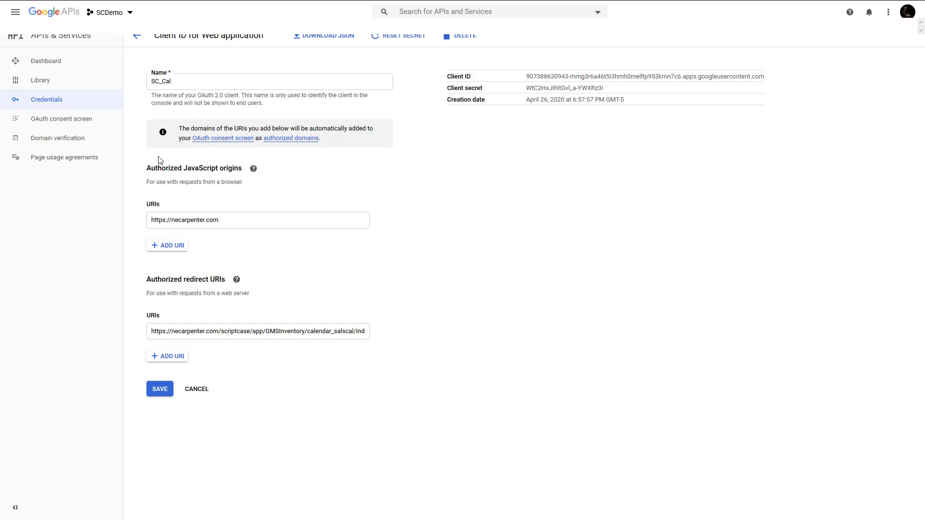
mouse_move(236, 279)
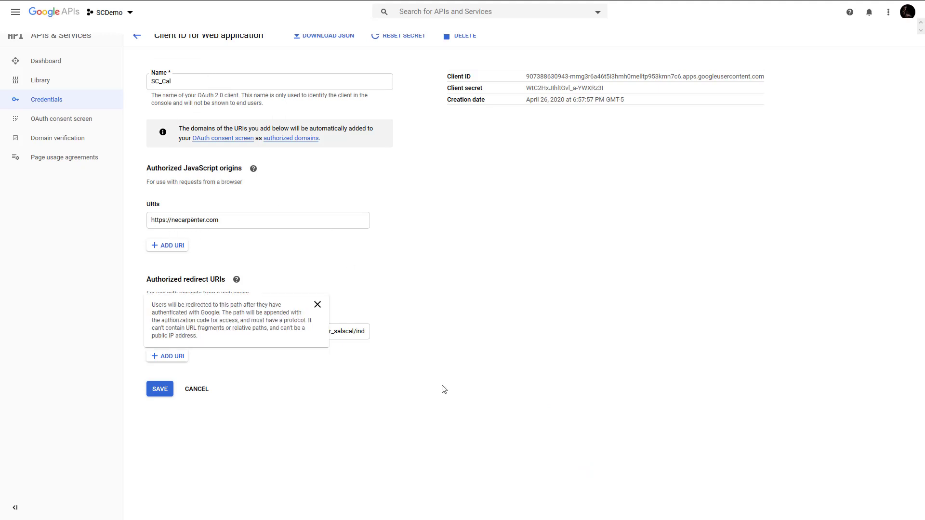
Step: Finish the redirect URI with index.php and download the client JSON, dismissing the download prompt
left_click(336, 331)
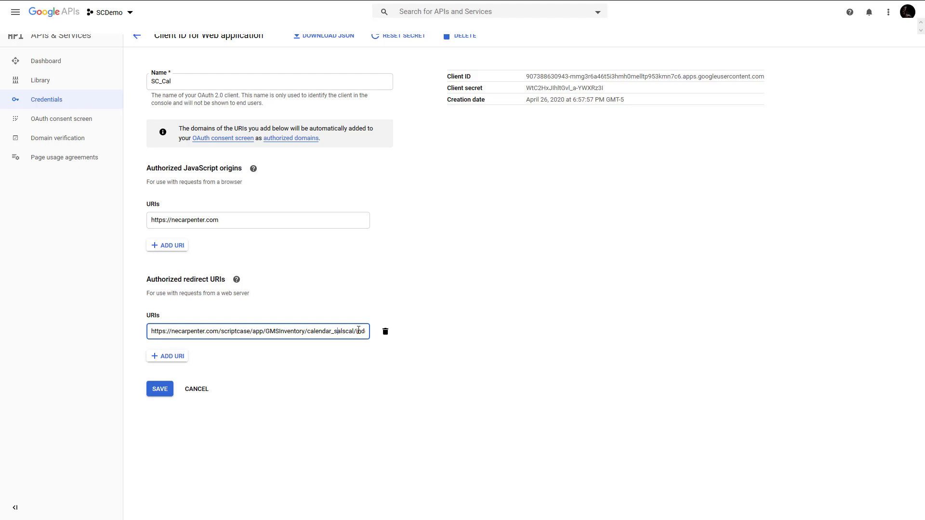
type("ex.php")
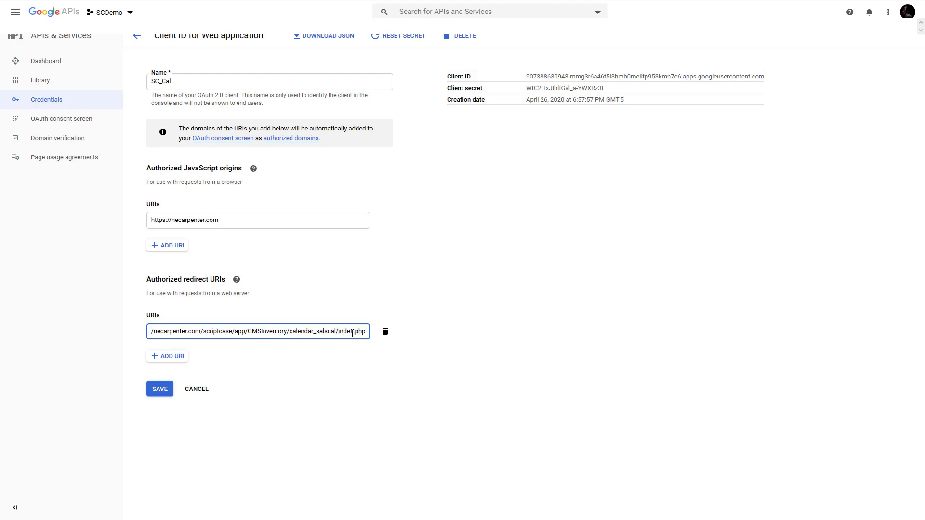
left_click(323, 42)
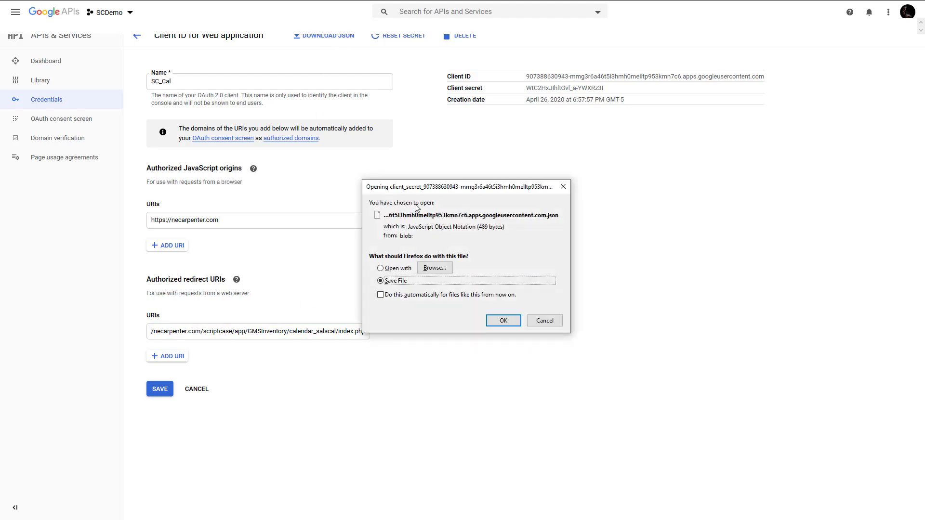
left_click(538, 324)
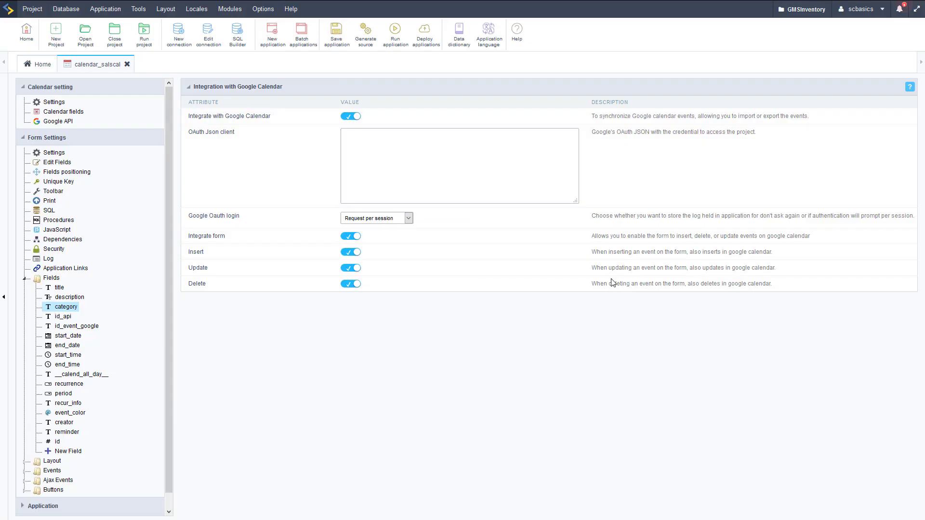
Step: Paste the Google credentials into OAuth Json client and run the calendar app
left_click(458, 151)
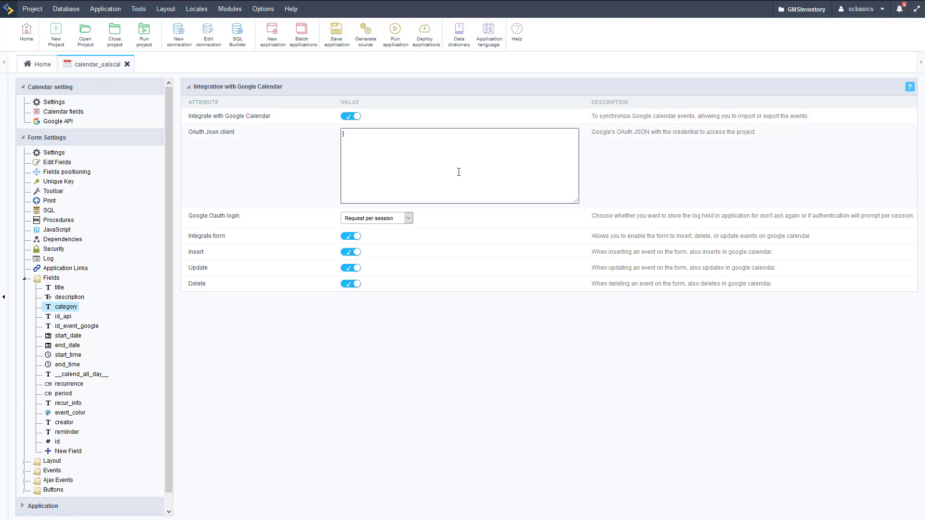
key("ctrl+v")
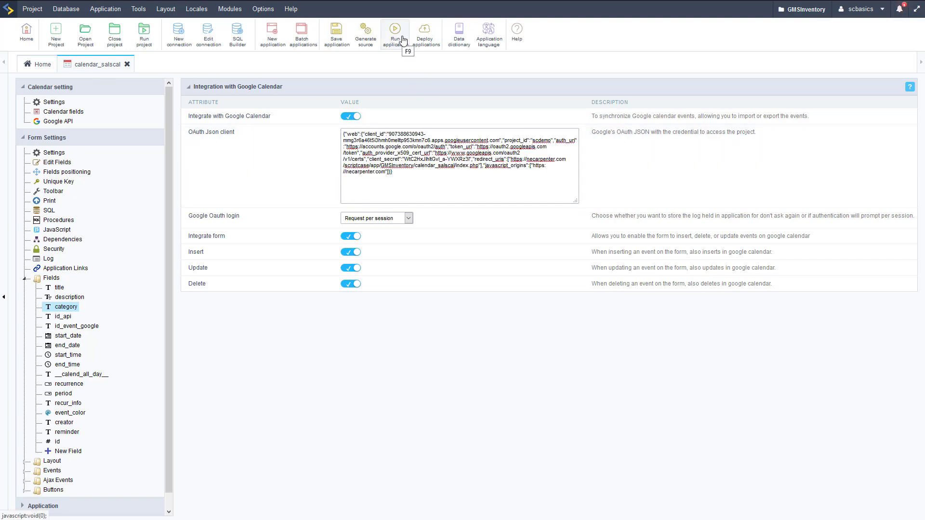
left_click(403, 41)
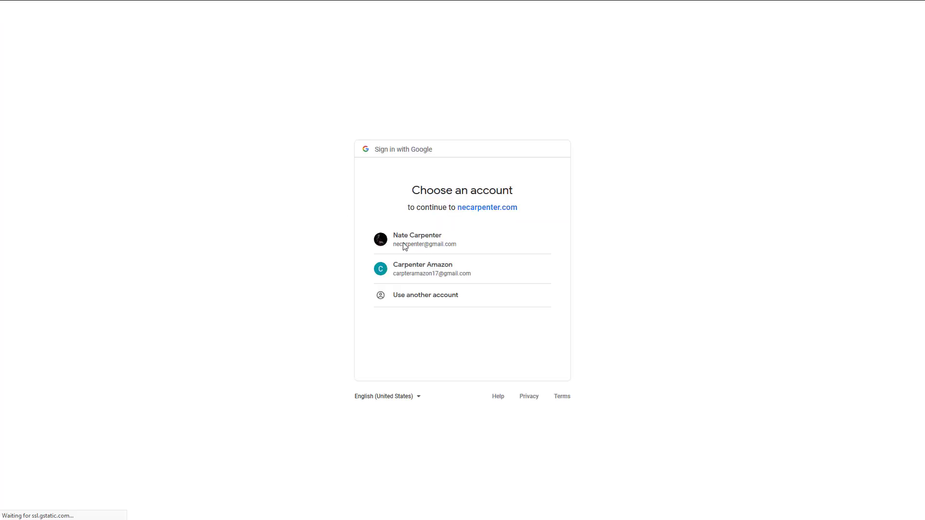
Step: Sign in with the Google account, allow calendar access, and cancel the export prompt
left_click(399, 242)
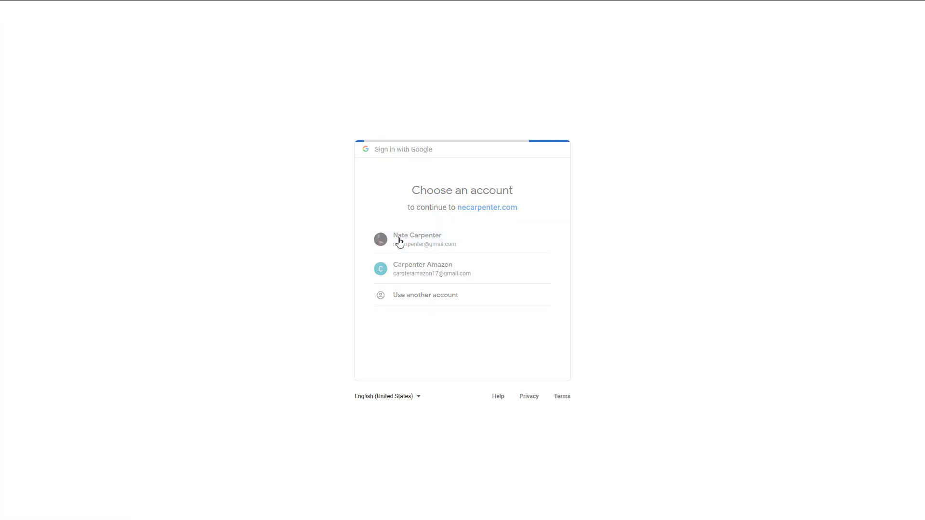
left_click(526, 363)
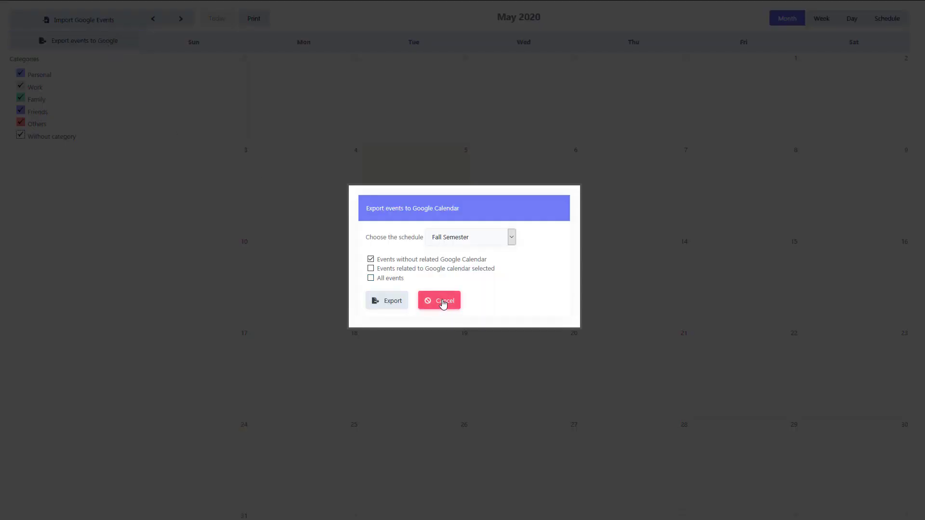
left_click(444, 305)
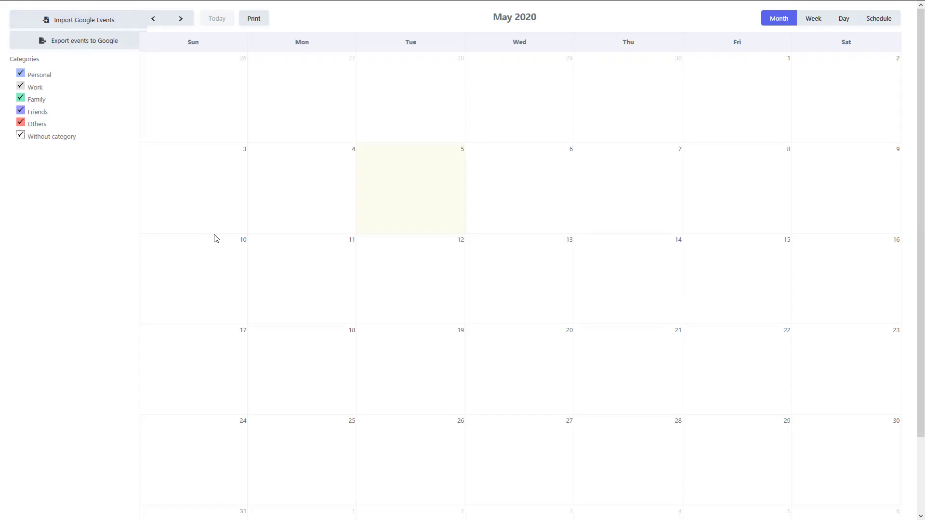
Step: Import the GMS Sales Google calendar events and view the '10% off instrument orders' event
left_click(90, 28)
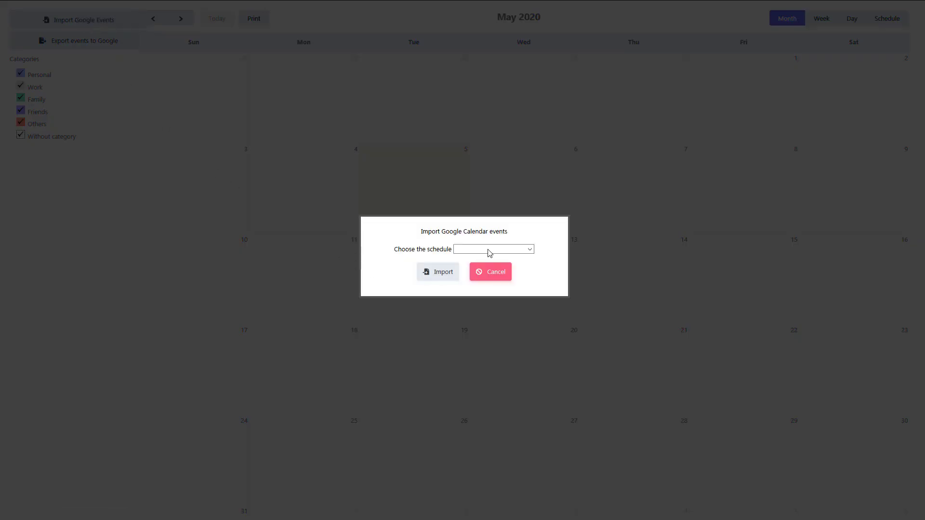
left_click(476, 251)
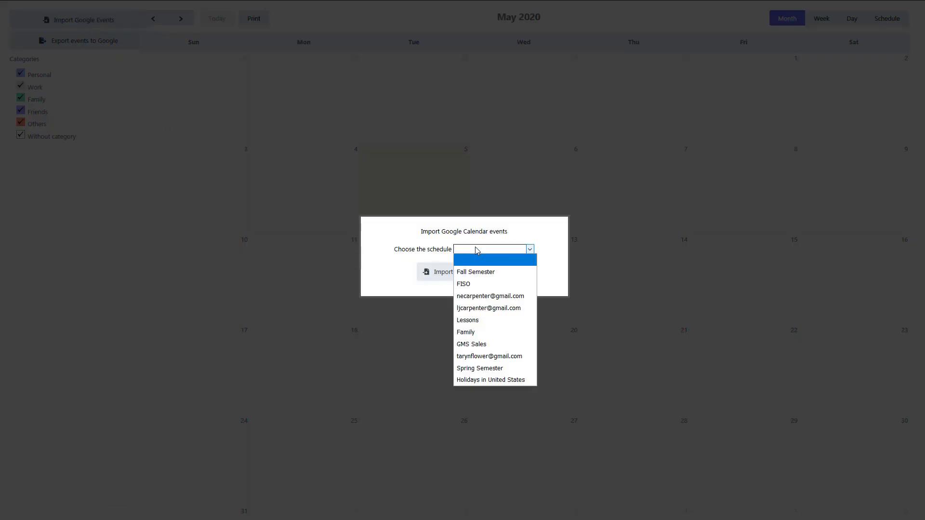
left_click(482, 350)
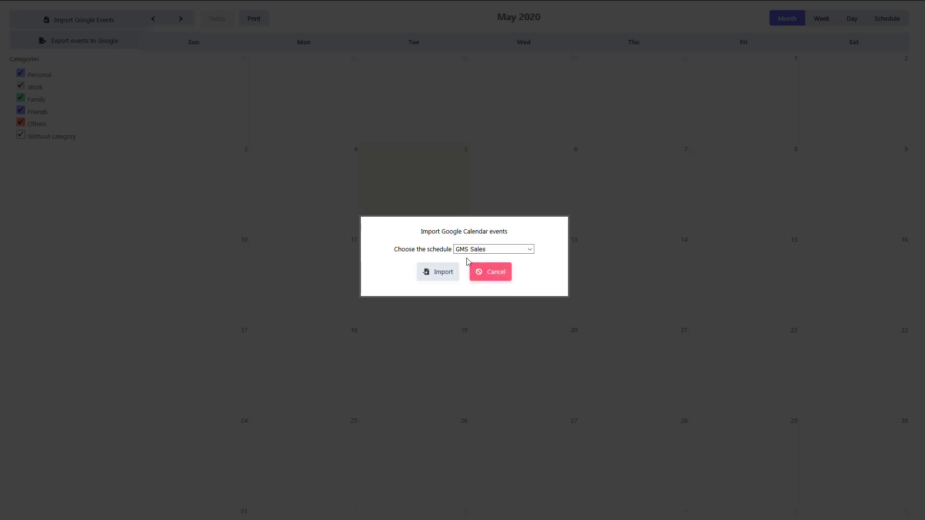
left_click(435, 272)
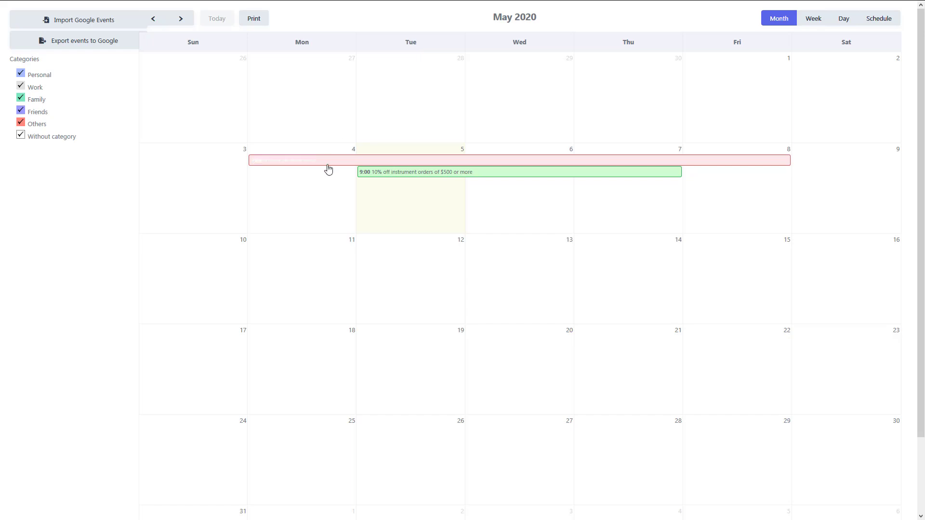
left_click(506, 172)
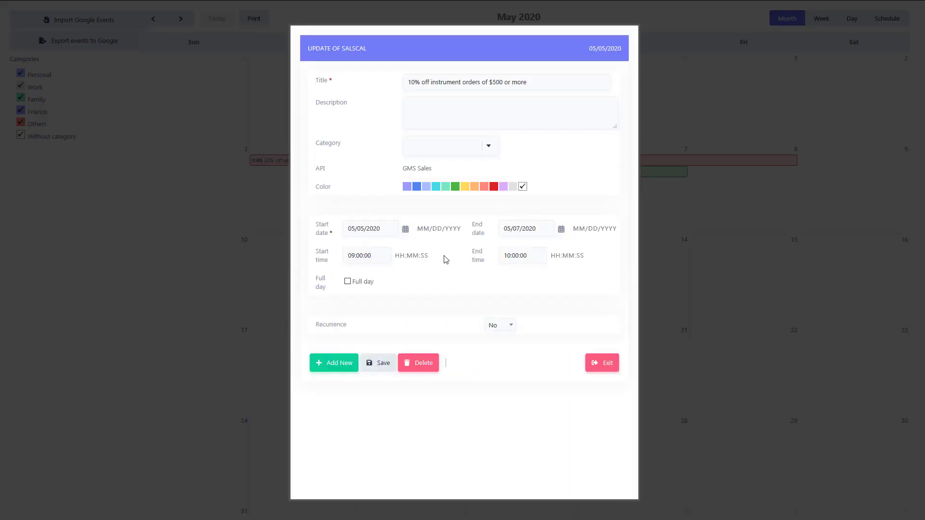
left_click(594, 366)
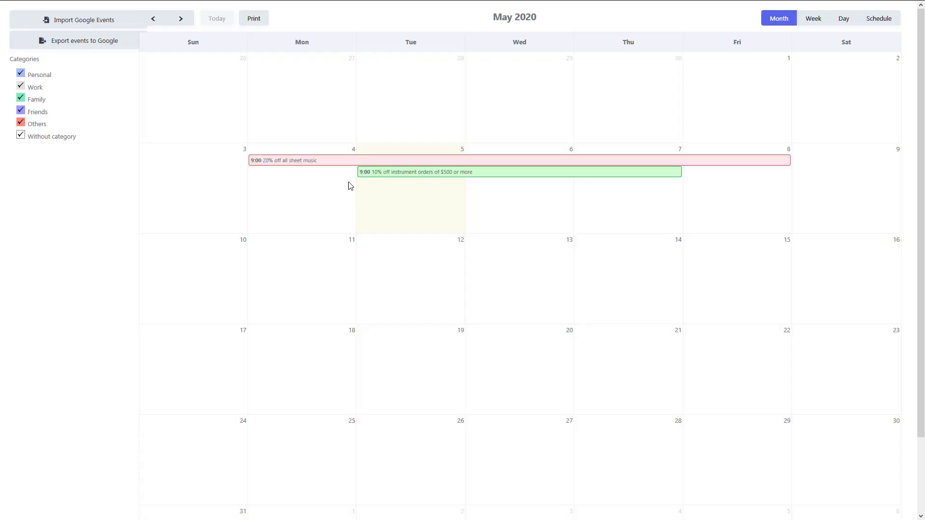